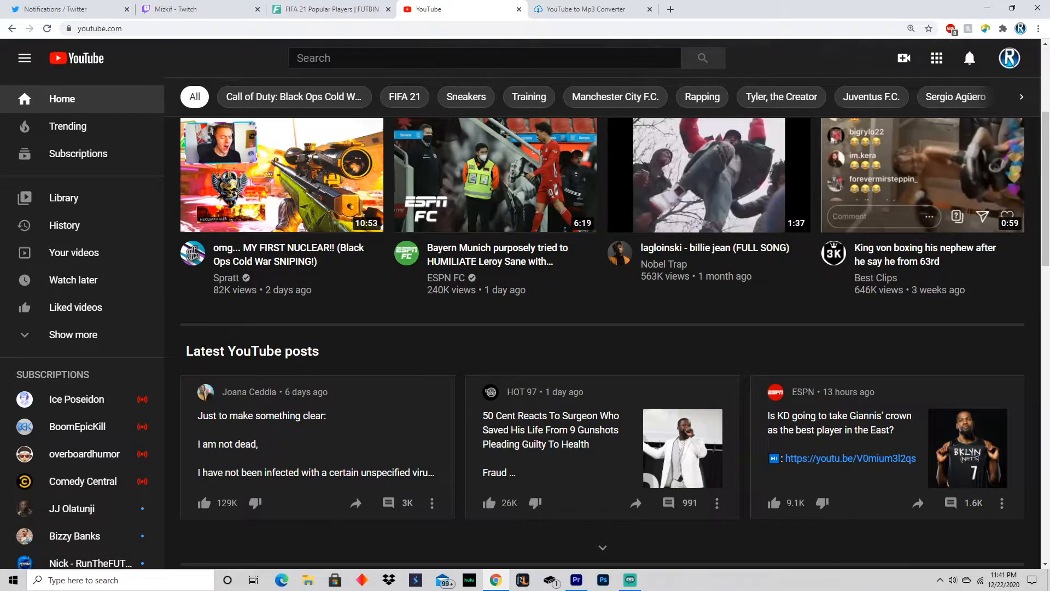
# Search YouTube for 'subscribe green screen', pause the found video, and select its URL.
pyautogui.press('/')
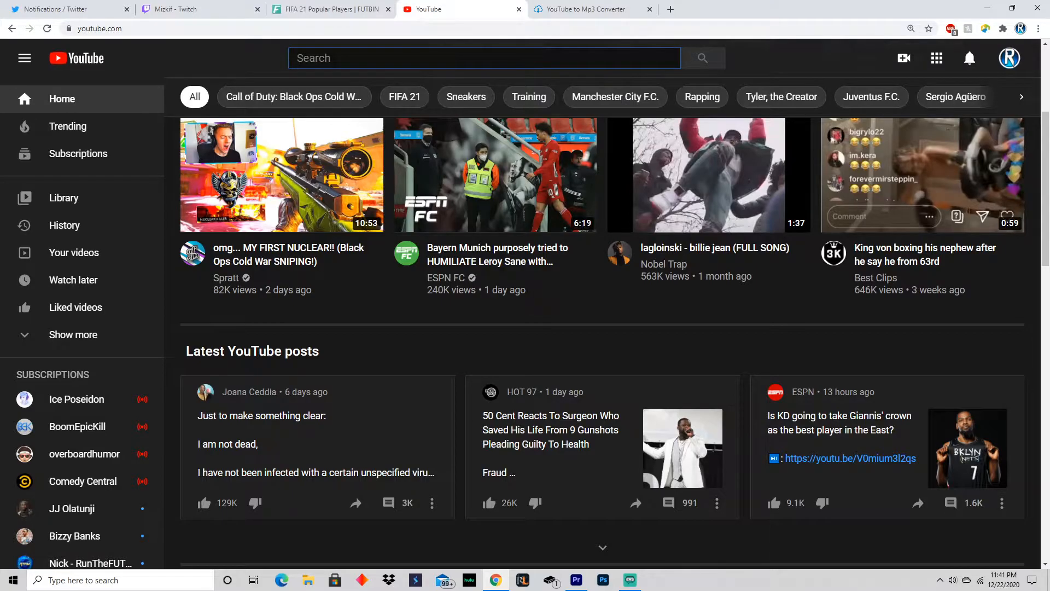
pyautogui.write('subsc')
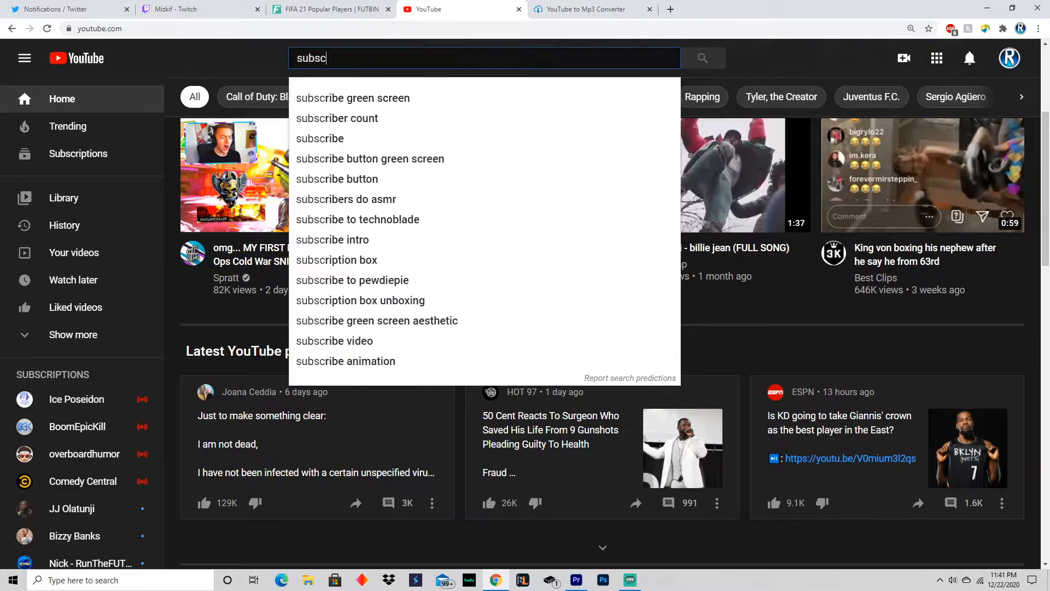
pyautogui.write('ribe green screen')
pyautogui.press('Return')
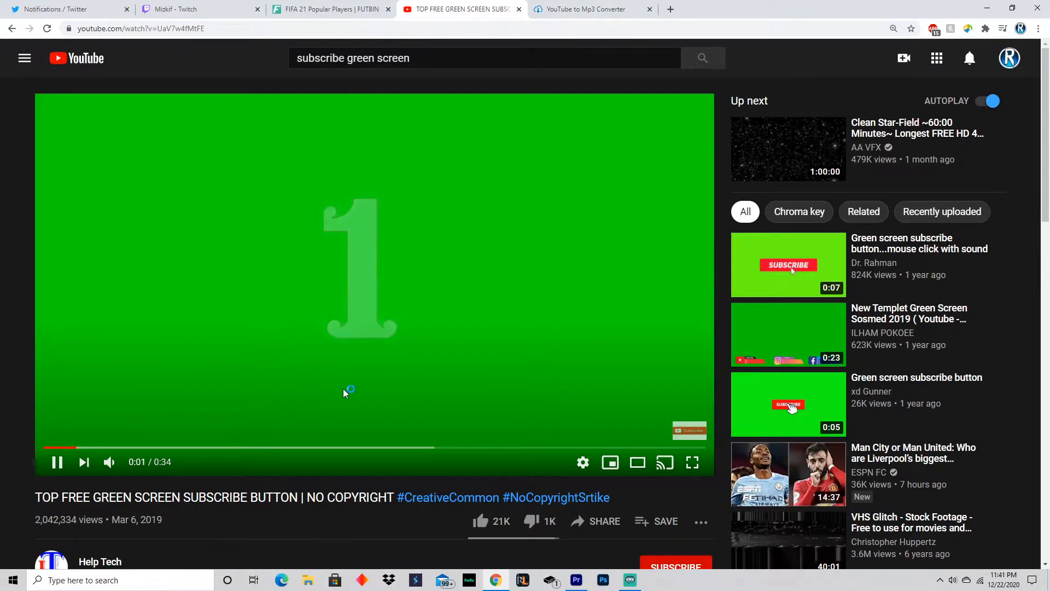
pyautogui.click(364, 375)
pyautogui.click(171, 28)
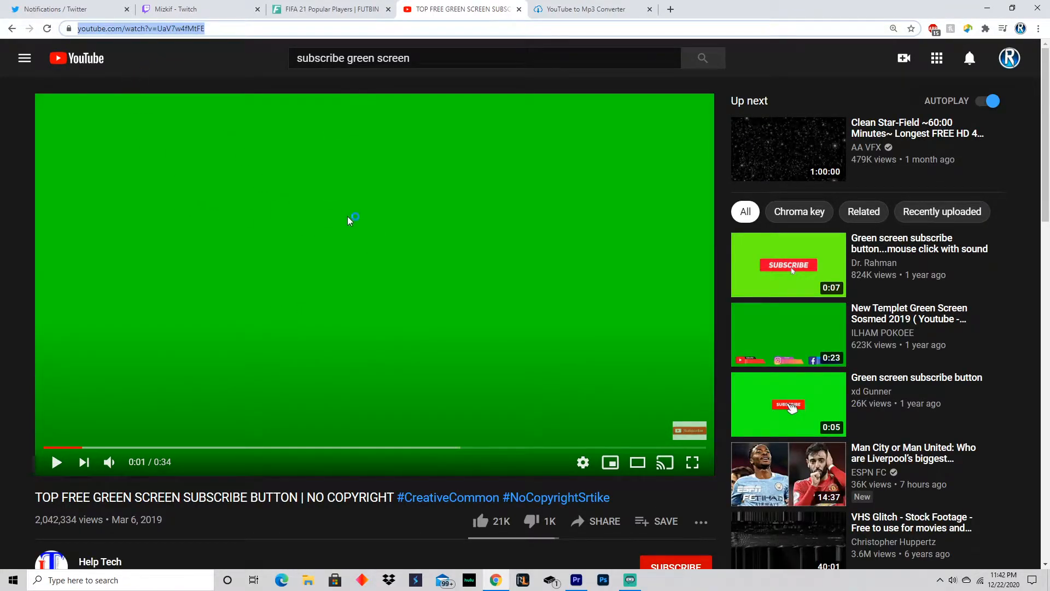
# Paste the video link into ytmp3.cc with mp4 selected, then return to the Premiere Pro project.
pyautogui.click(575, 9)
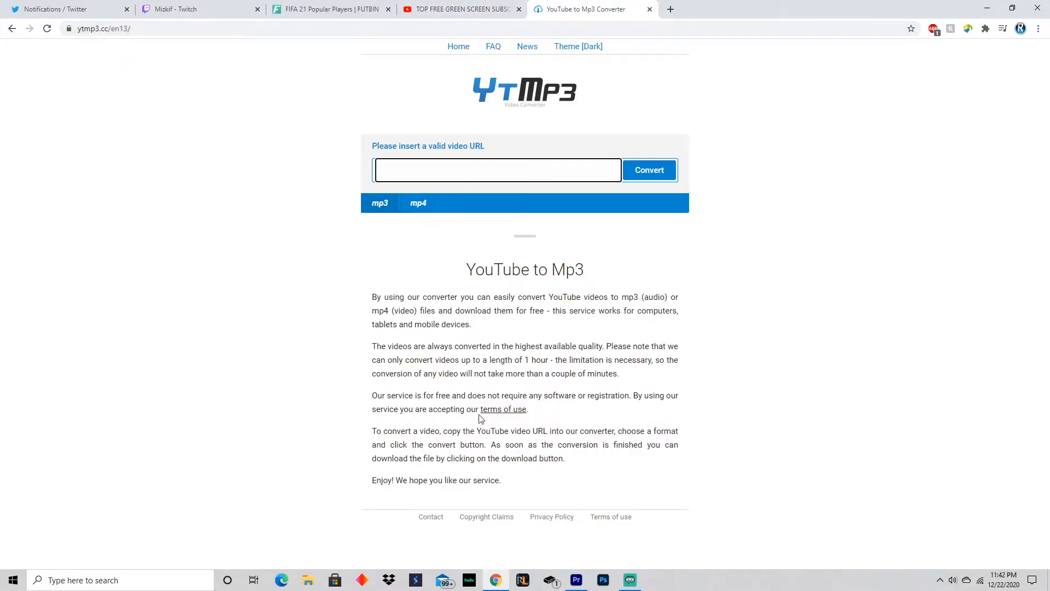
pyautogui.click(419, 203)
pyautogui.write('https://www.youtube.com/watch?v=UaV7w4fMtFE')
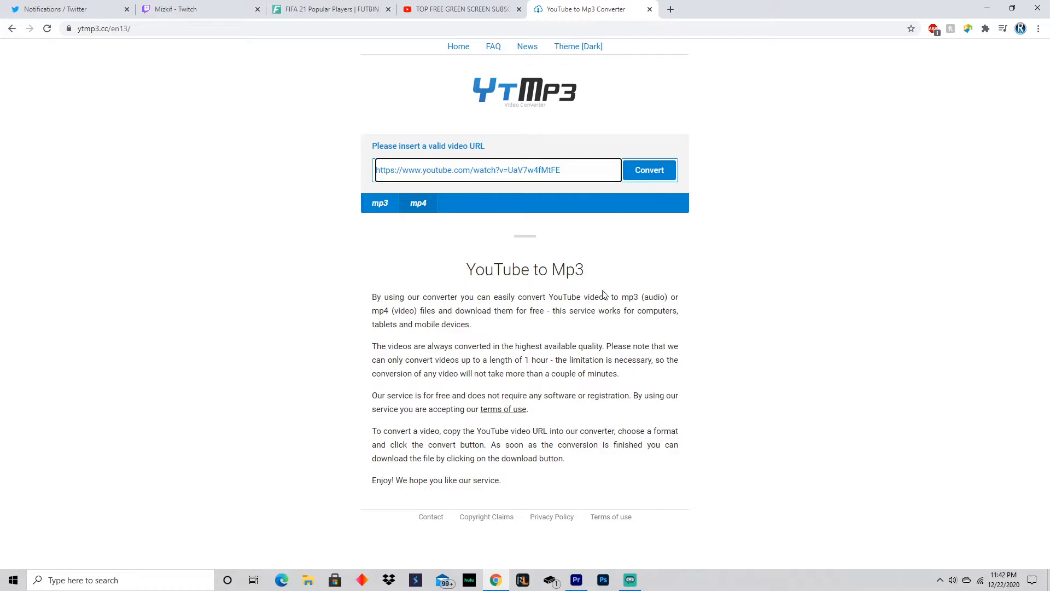
pyautogui.click(576, 580)
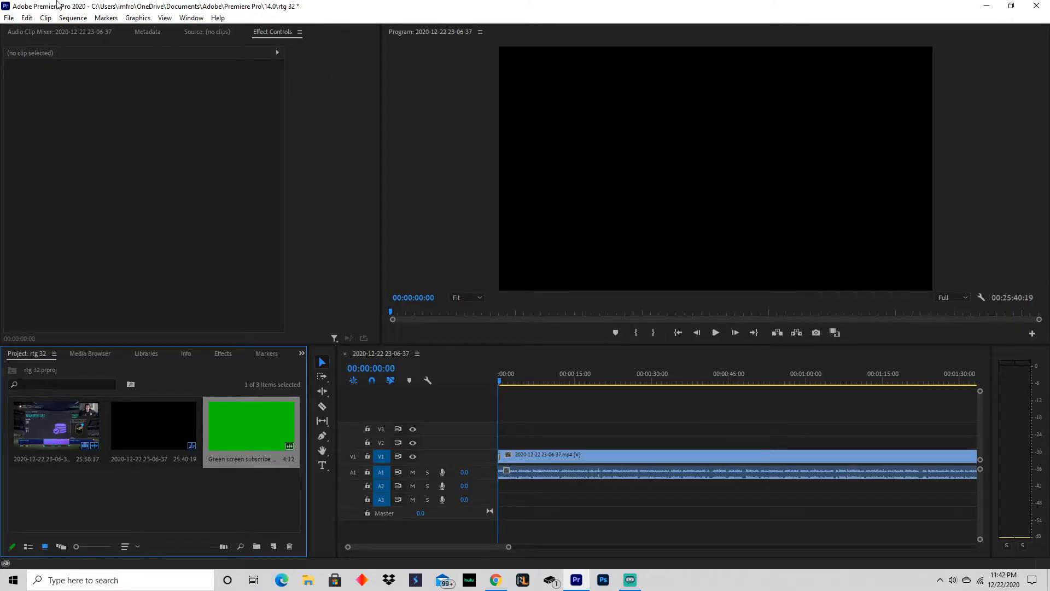
# Play the gameplay sequence and move the playhead to around 00:00:12:54.
pyautogui.click(714, 332)
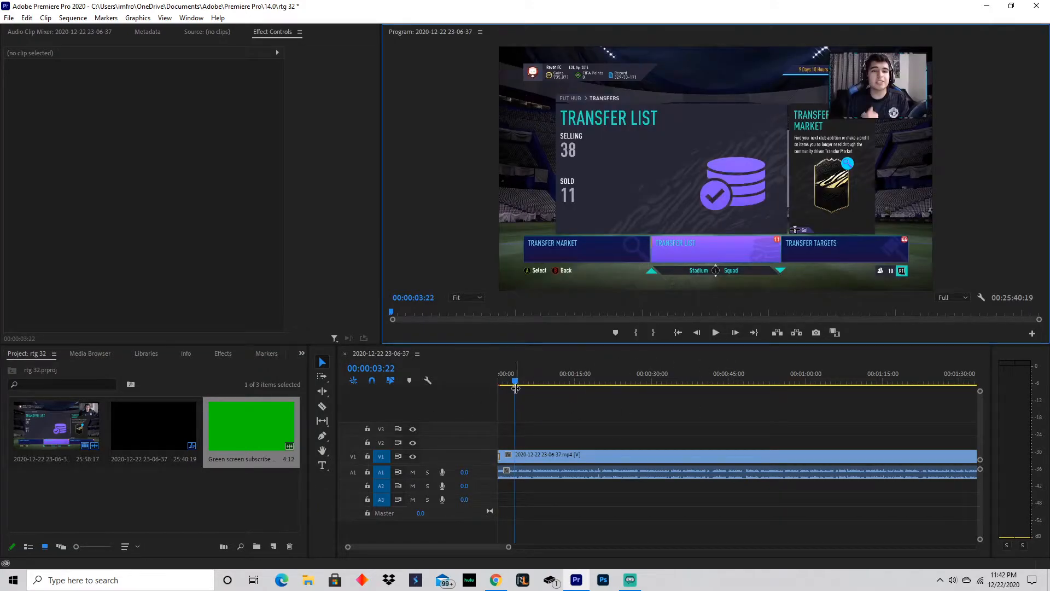
pyautogui.moveTo(514, 384); pyautogui.dragTo(519, 383)
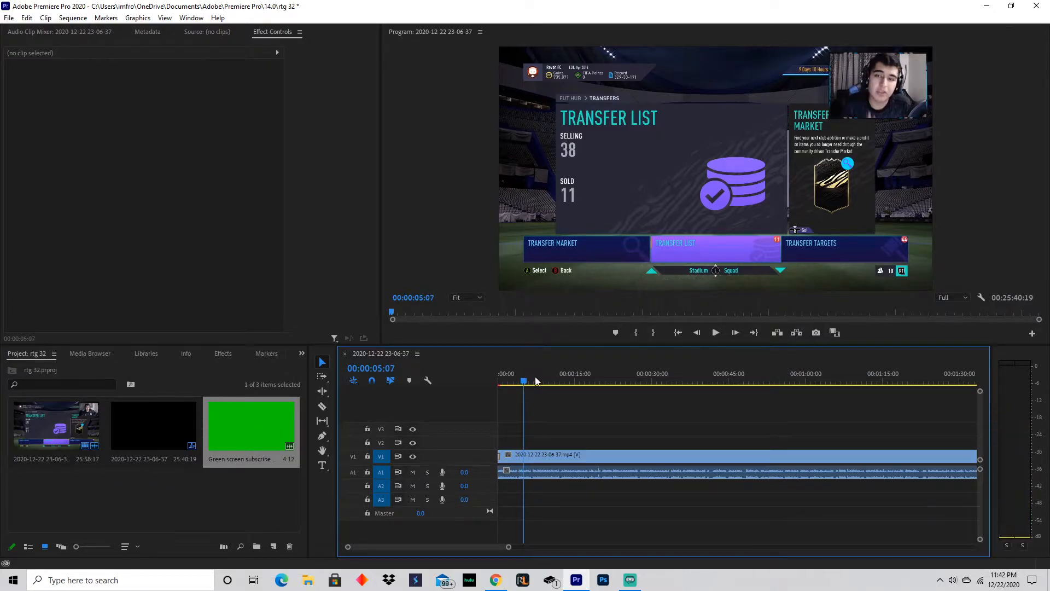
pyautogui.moveTo(519, 383); pyautogui.dragTo(565, 388)
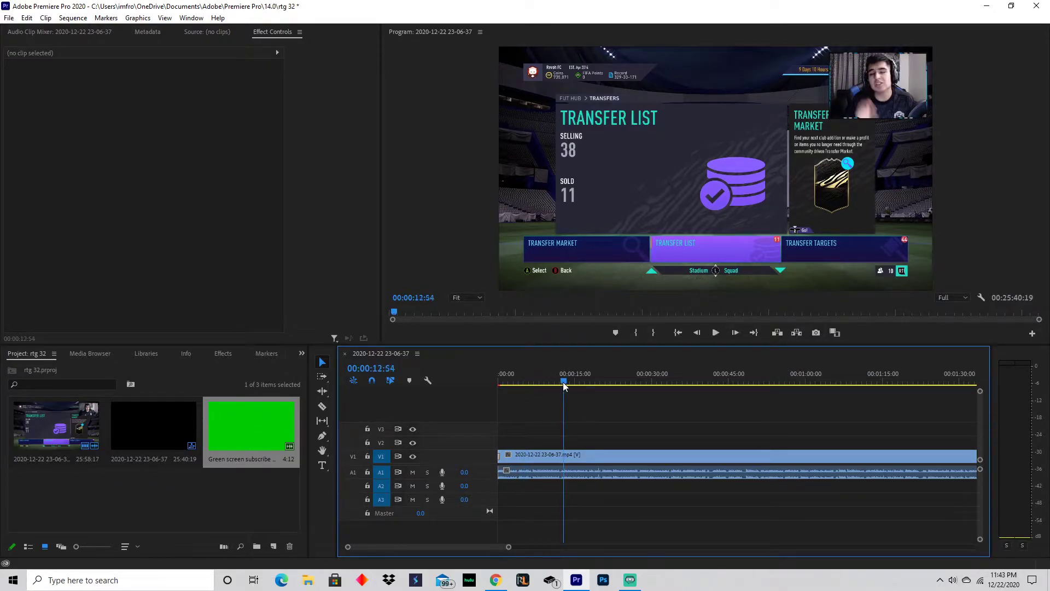
# Dismiss the import window and place the green-screen clip on V2 above the gameplay at the playhead.
pyautogui.doubleClick(239, 487)
pyautogui.scroll(-5, 304, 189)
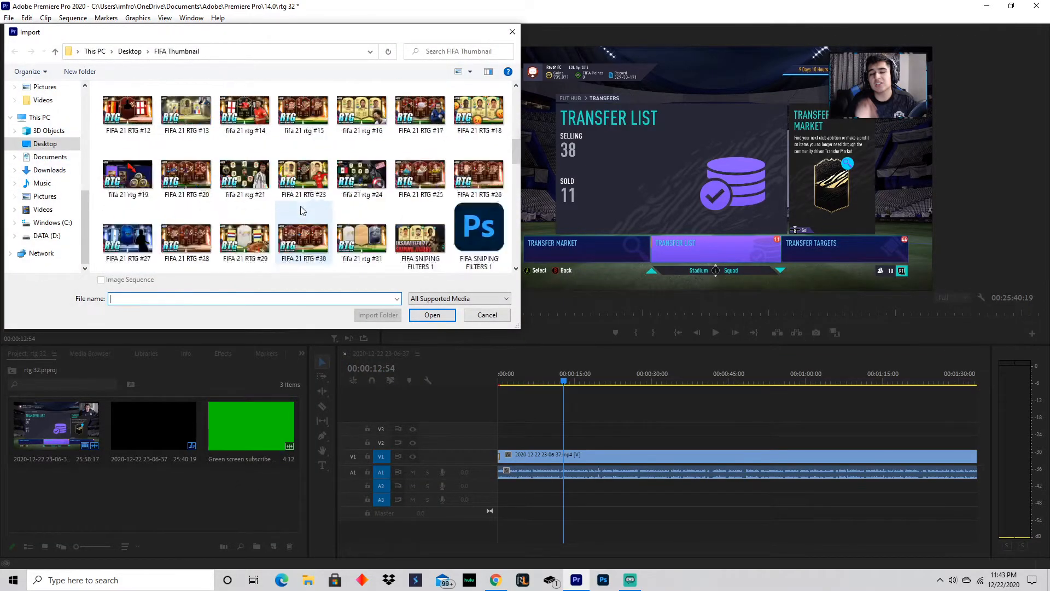
pyautogui.scroll(-3, 278, 206)
pyautogui.scroll(-5, 257, 207)
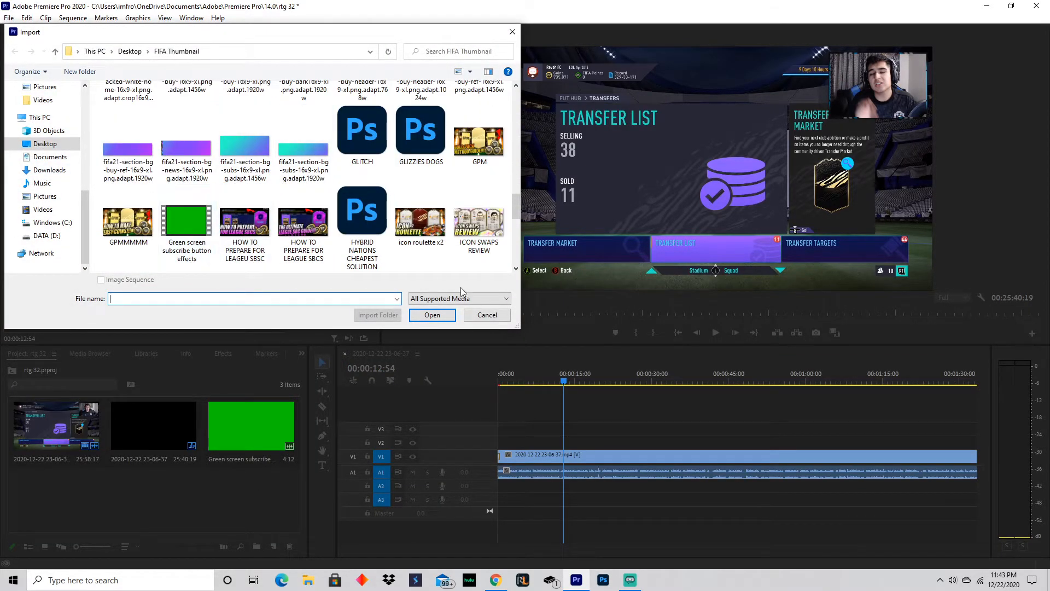
pyautogui.click(487, 315)
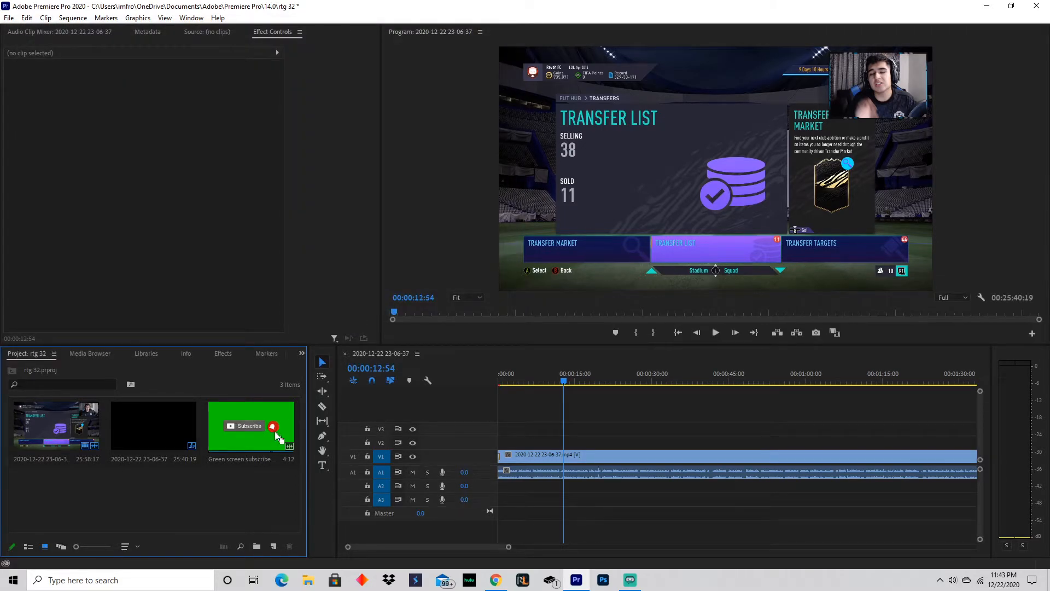
pyautogui.moveTo(249, 425)
pyautogui.mouseDown()
pyautogui.moveTo(563, 478)
pyautogui.moveTo(569, 489)
pyautogui.mouseUp()
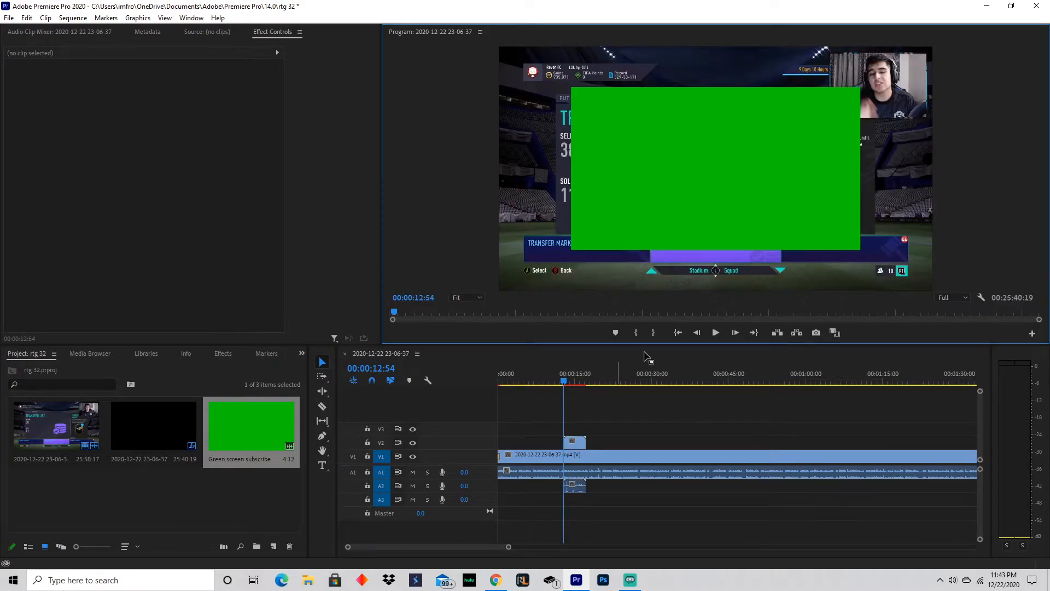
# Play and scrub across the clip to preview the subscribe graphic, ending just before it appears.
pyautogui.press('space')
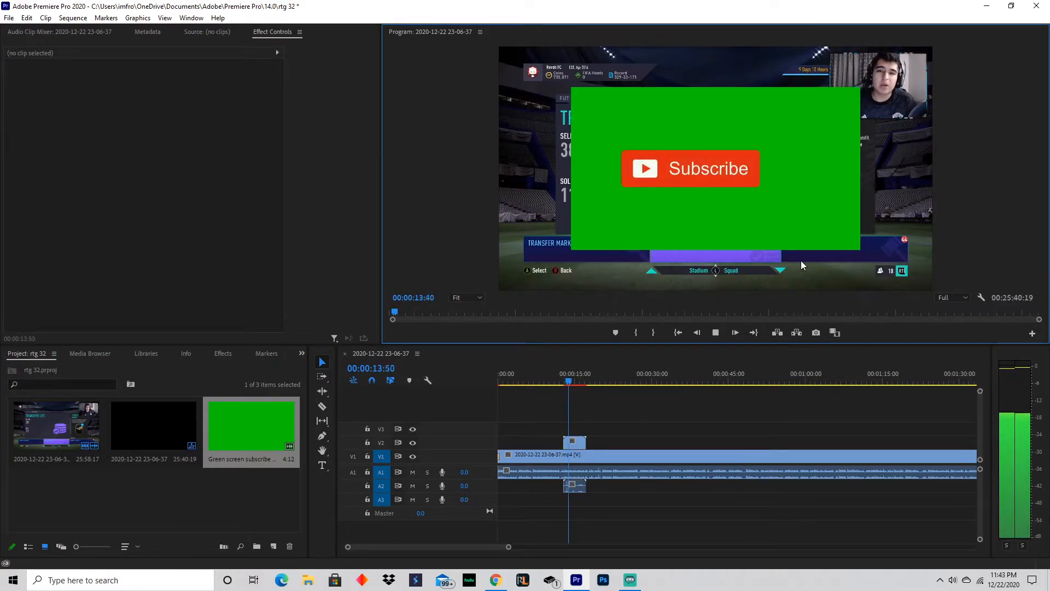
pyautogui.press('space')
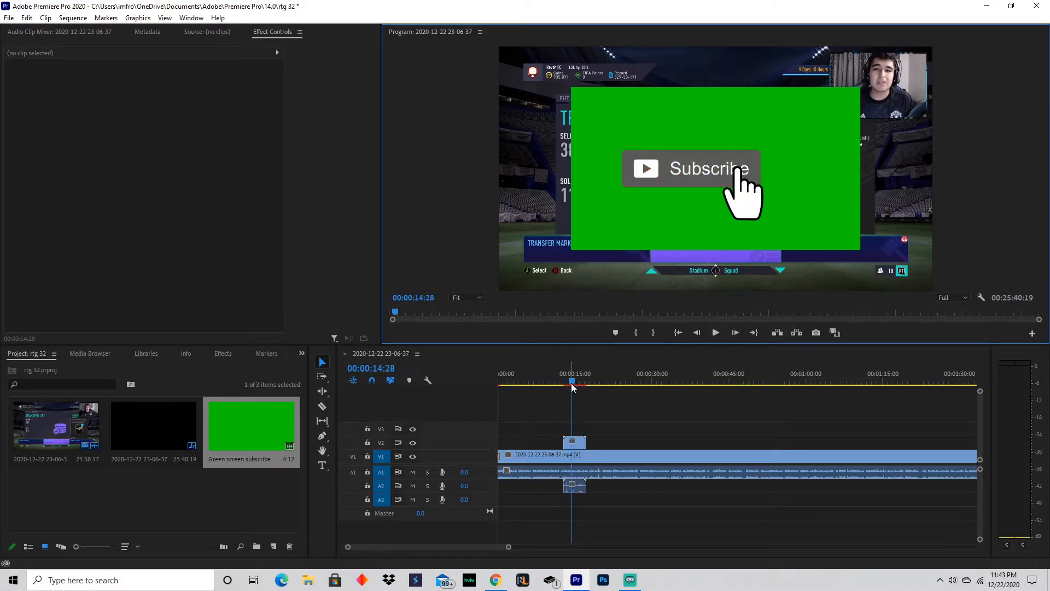
pyautogui.moveTo(568, 382); pyautogui.dragTo(574, 383)
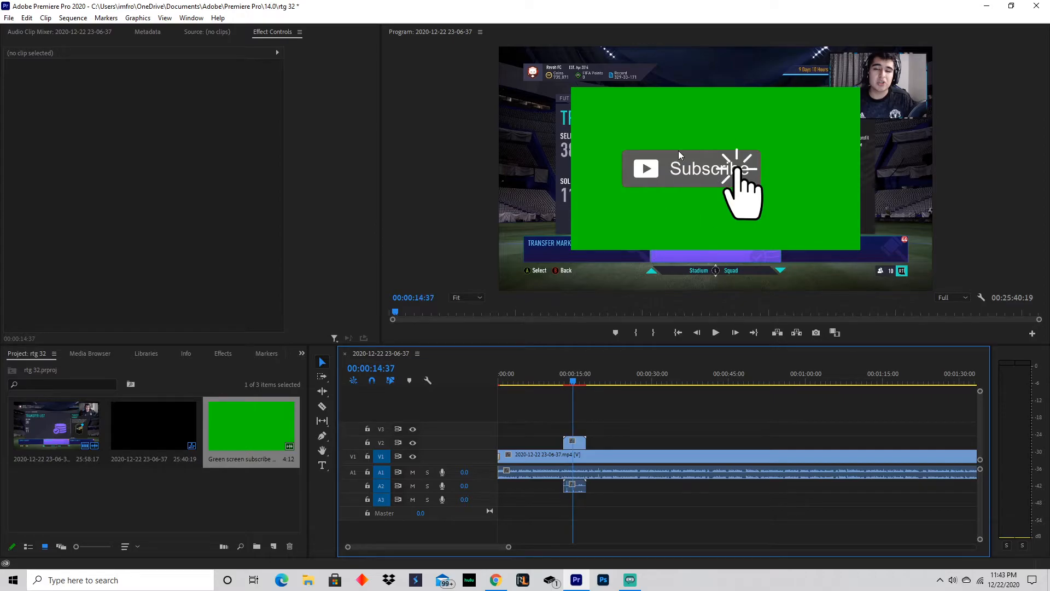
pyautogui.moveTo(573, 383); pyautogui.dragTo(557, 384)
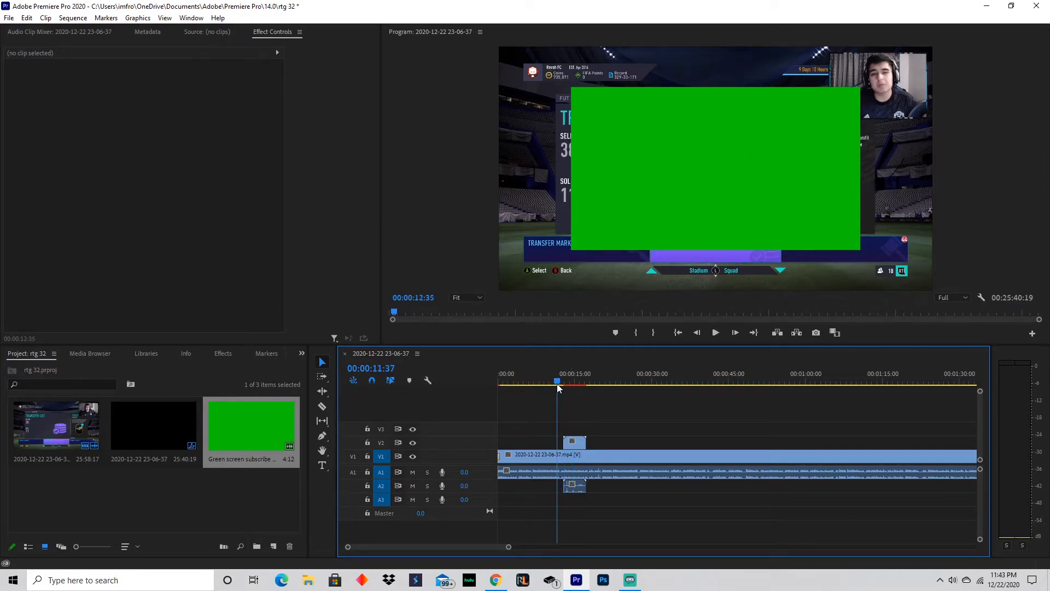
# Select the V2 subscribe clip and apply Color Key from the Effects library search 'color key'.
pyautogui.click(574, 444)
pyautogui.click(413, 441)
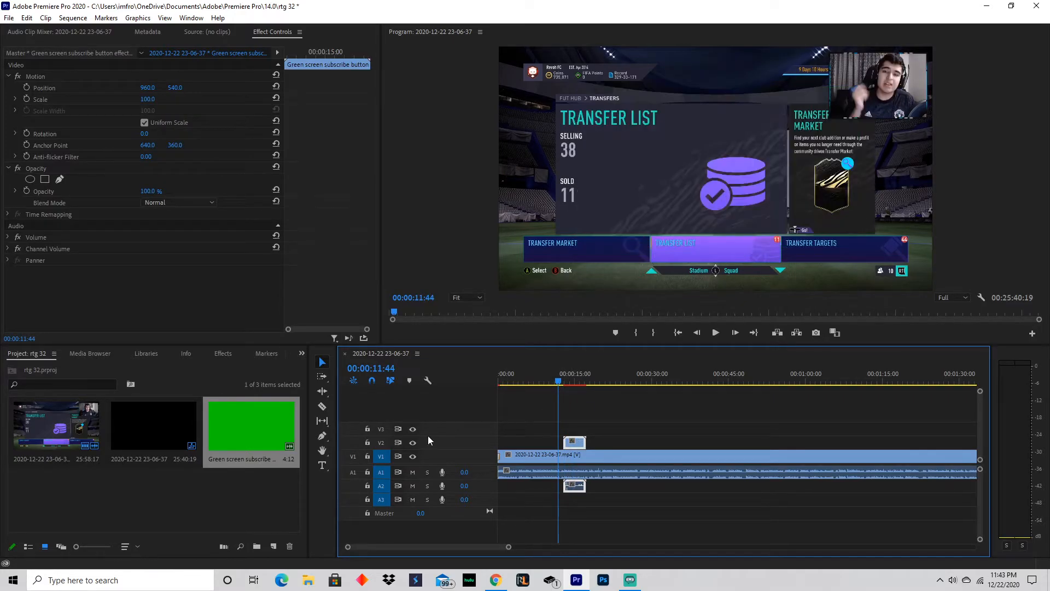
pyautogui.click(222, 354)
pyautogui.click(73, 368)
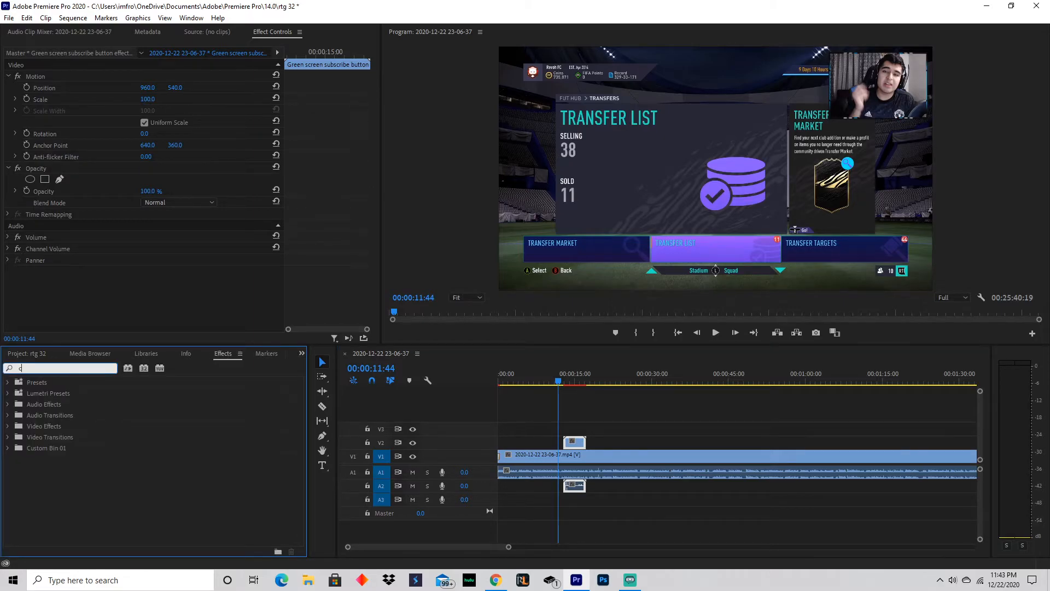
pyautogui.write('olor key')
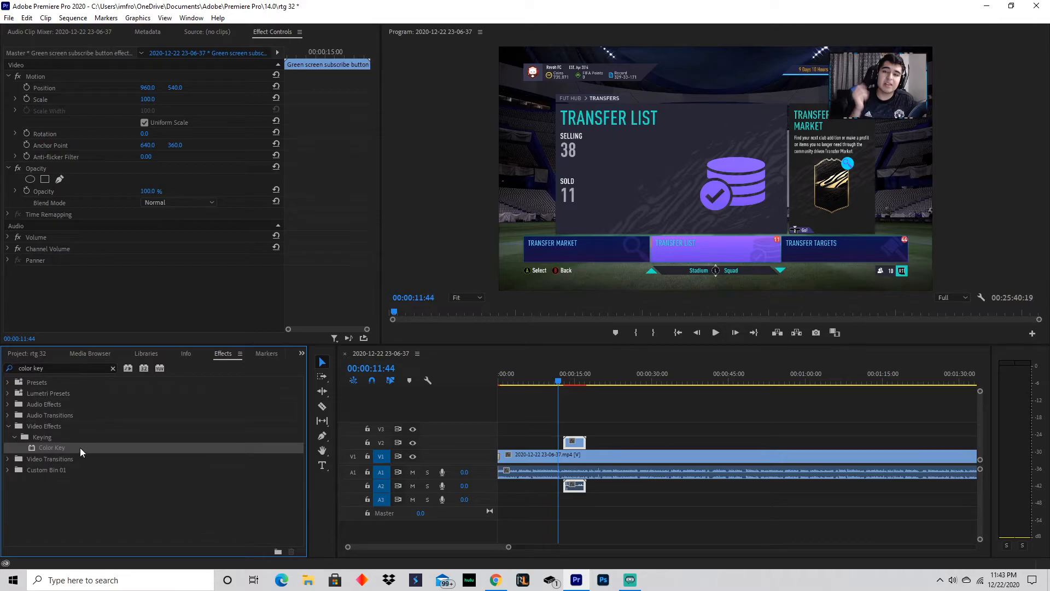
pyautogui.doubleClick(68, 445)
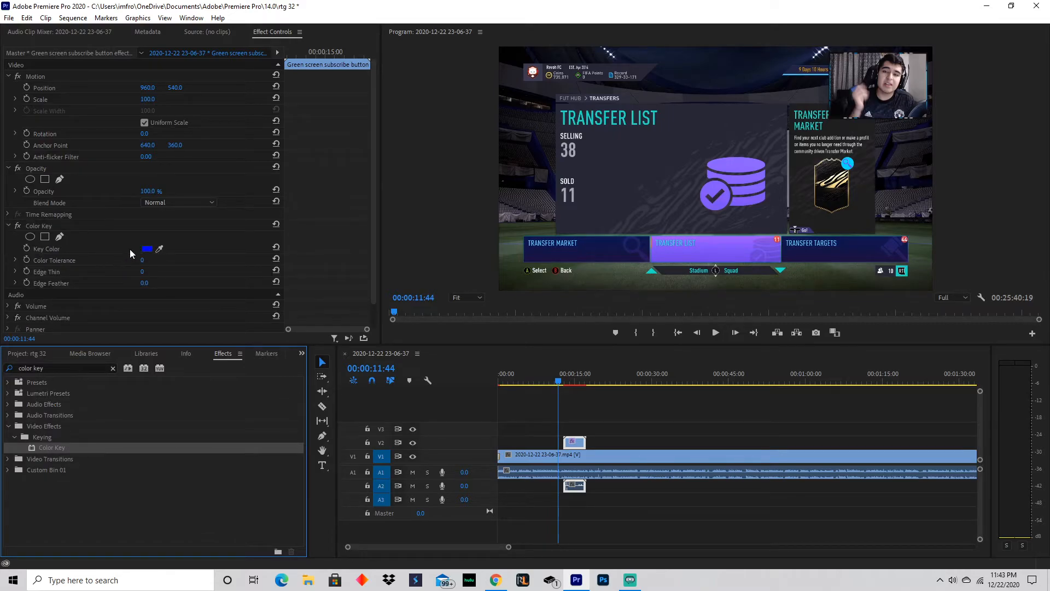
pyautogui.moveTo(90, 448); pyautogui.dragTo(577, 442)
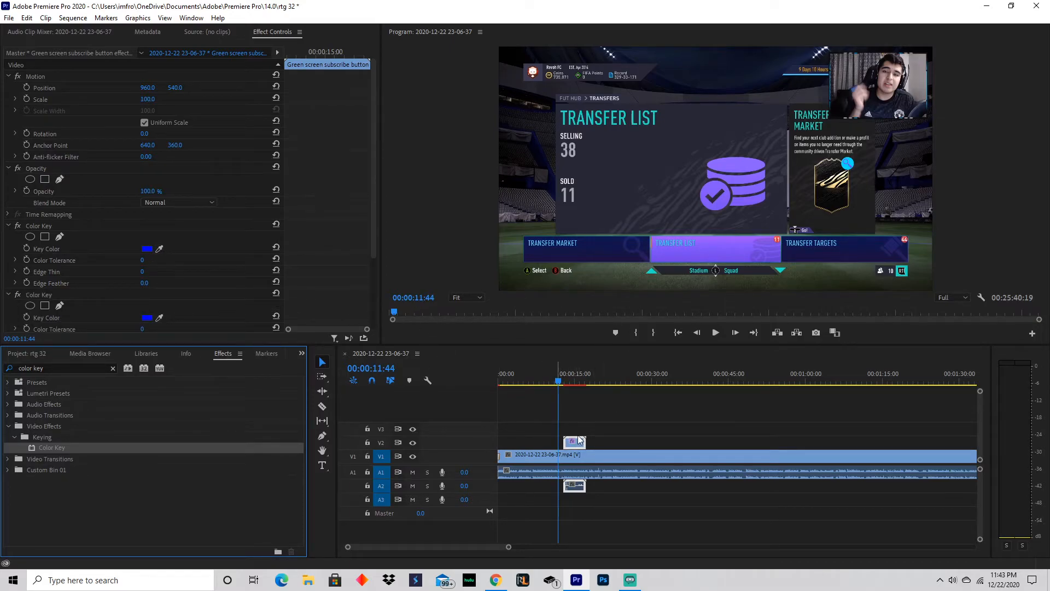
# Sample the green background as the Key Color with the eyedropper and raise Color Tolerance to 55.
pyautogui.click(570, 384)
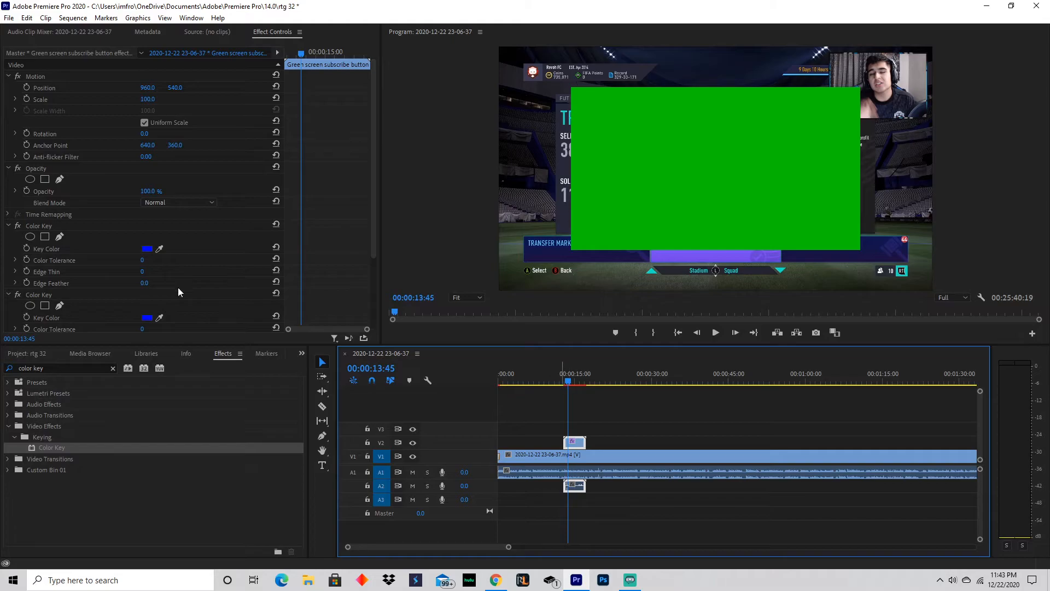
pyautogui.click(160, 249)
pyautogui.click(825, 149)
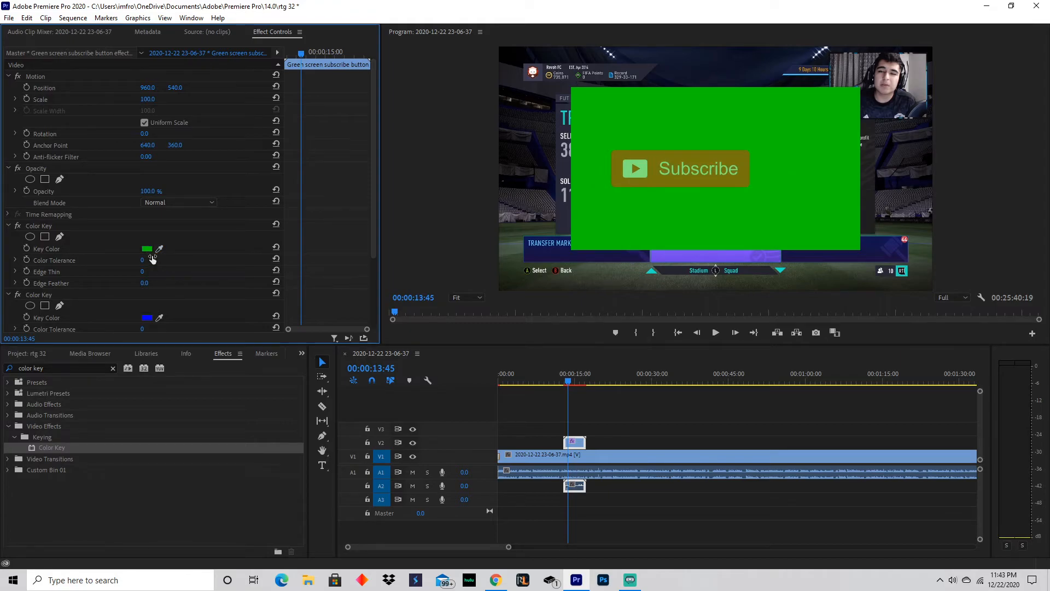
pyautogui.moveTo(142, 260)
pyautogui.mouseDown()
pyautogui.moveTo(156, 260)
pyautogui.moveTo(147, 271)
pyautogui.mouseUp()
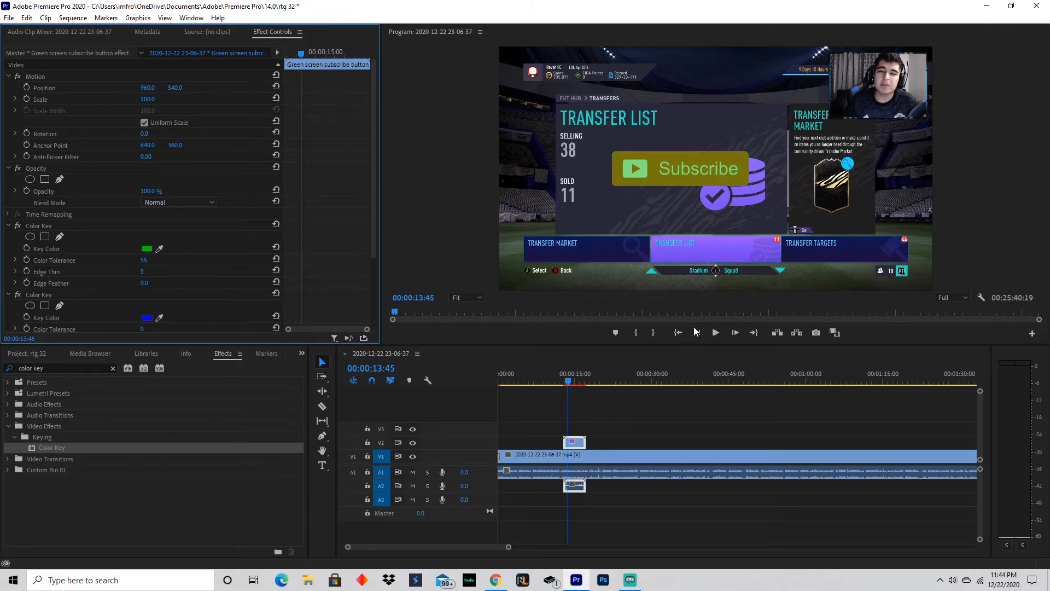
pyautogui.click(561, 383)
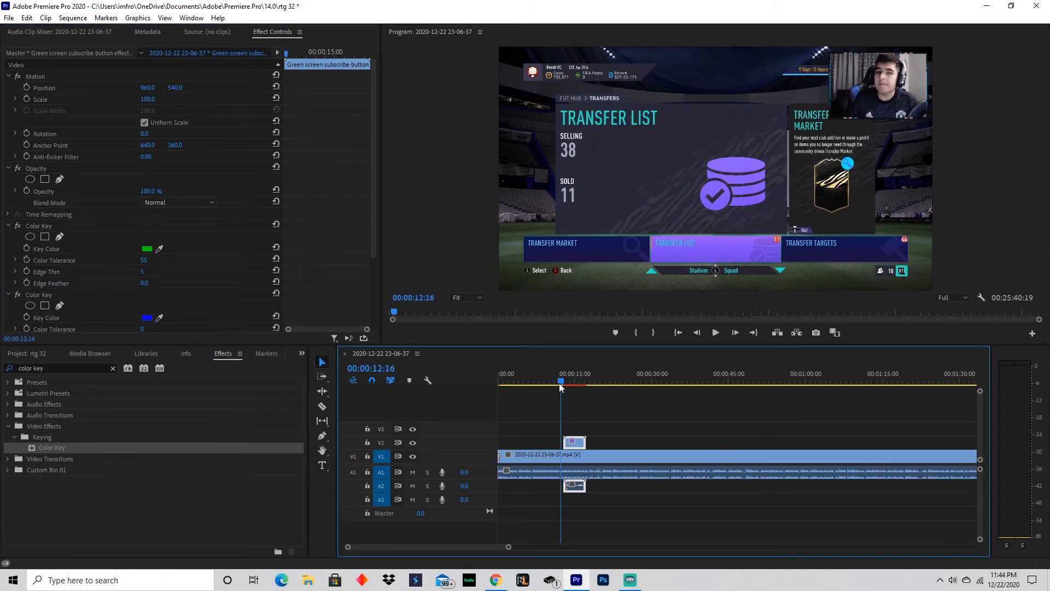
pyautogui.press('space')
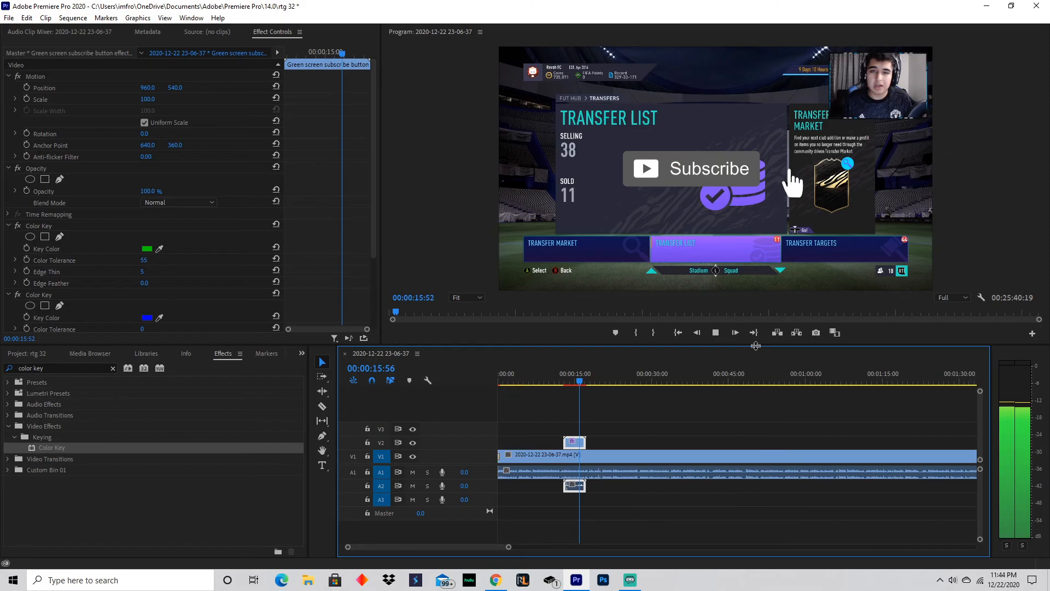
pyautogui.press('space')
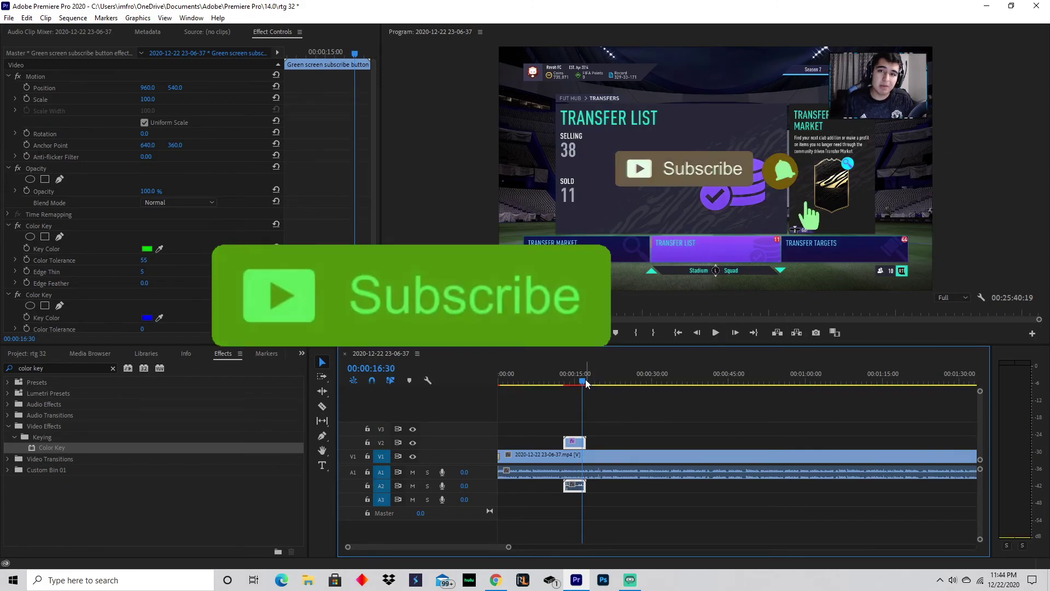
pyautogui.press('space')
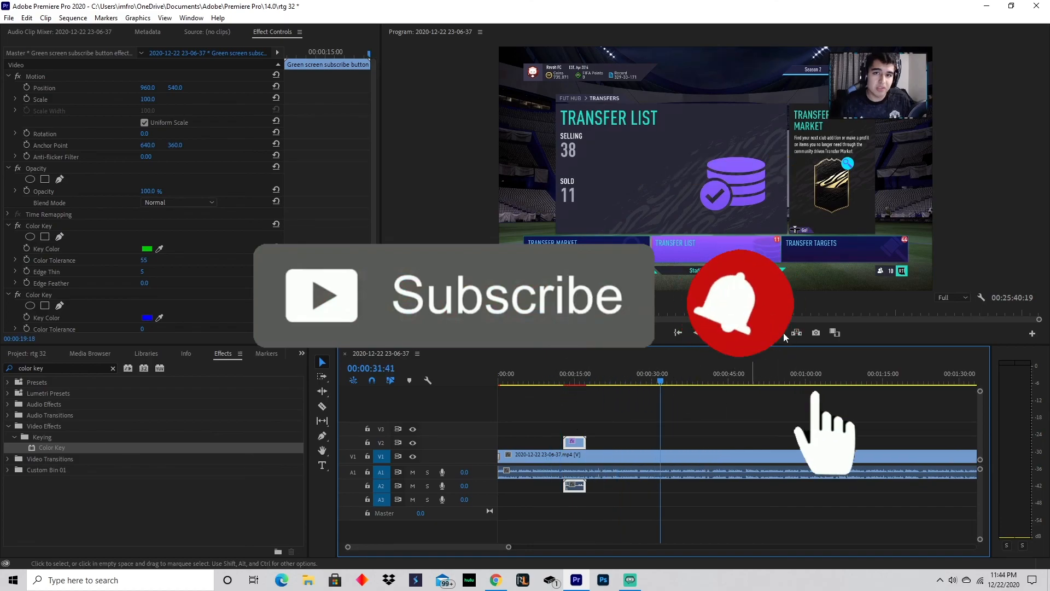
pyautogui.click(715, 332)
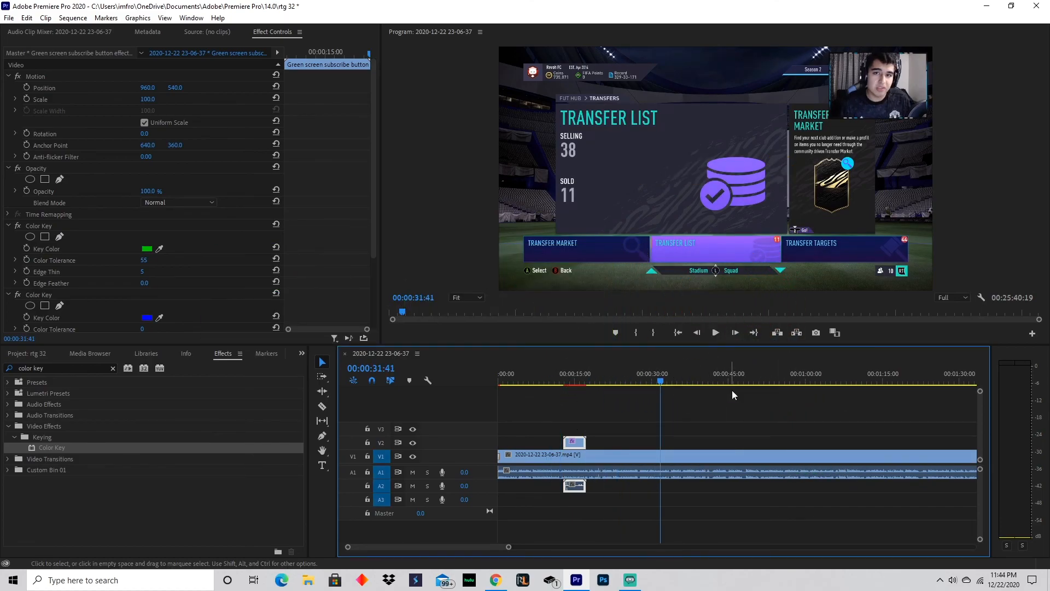